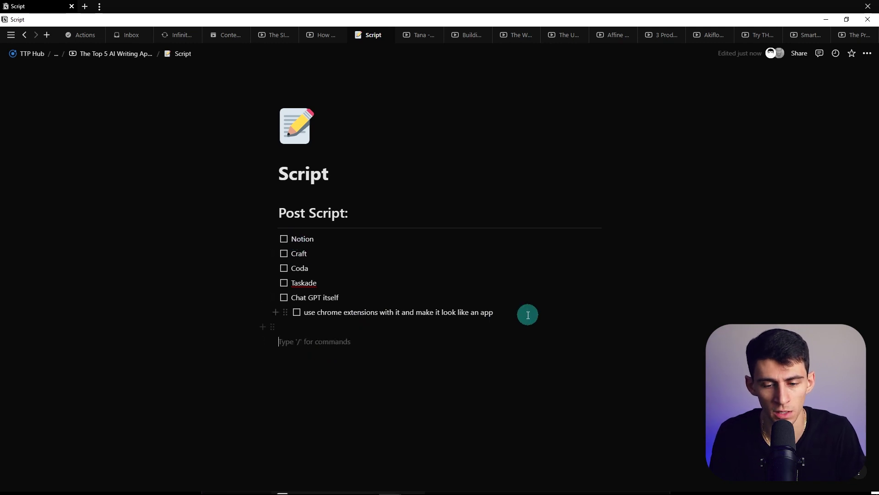
# Swap the tool checklist for an AI-written 1000-word script on the top 5 AI writing tools
pyautogui.moveTo(527, 314); pyautogui.dragTo(284, 229)
pyautogui.click(277, 221)
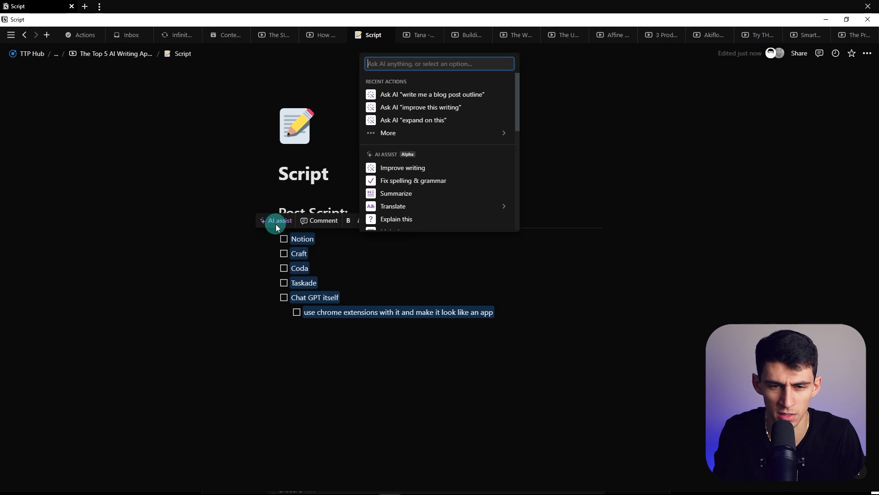
pyautogui.write('a 1000')
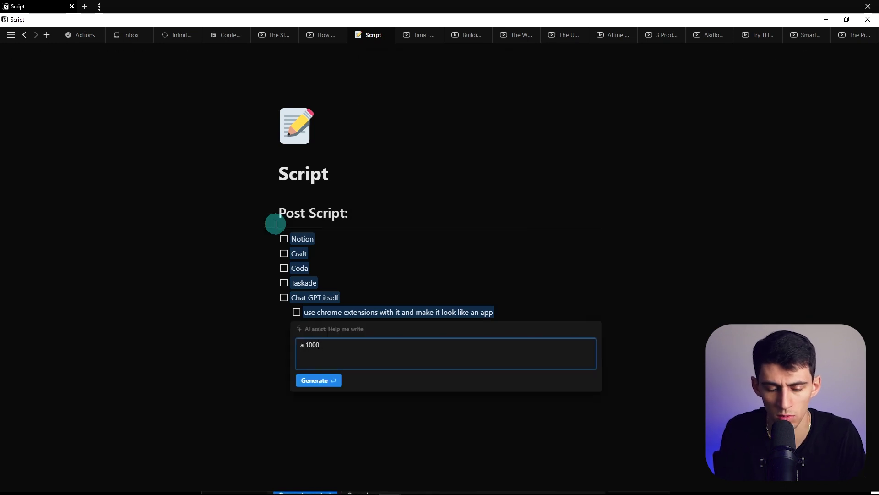
pyautogui.write(' workd')
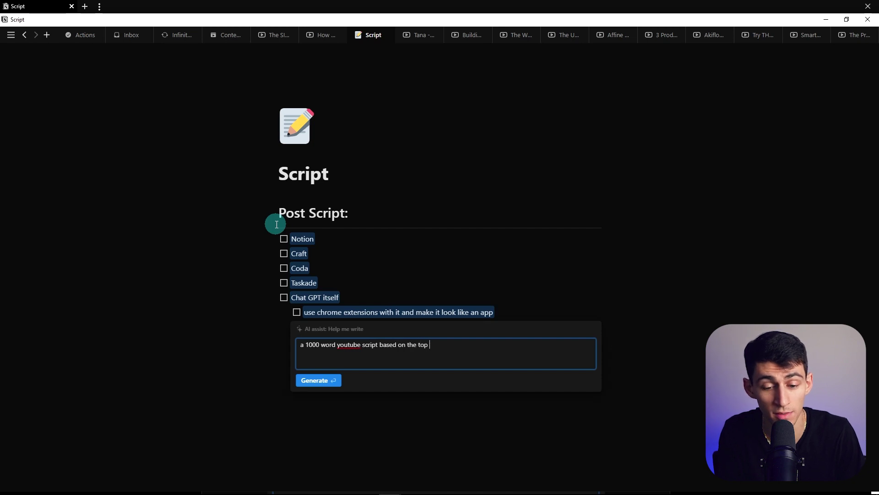
pyautogui.write('not')
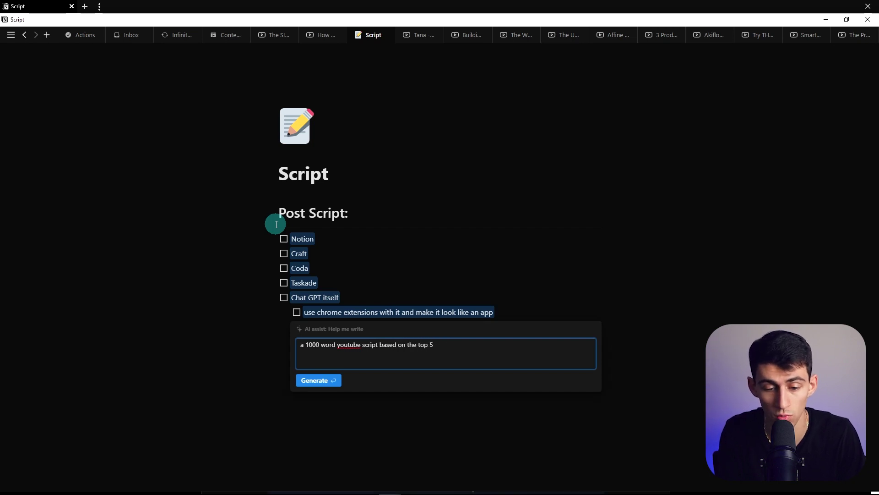
pyautogui.write('ai writing')
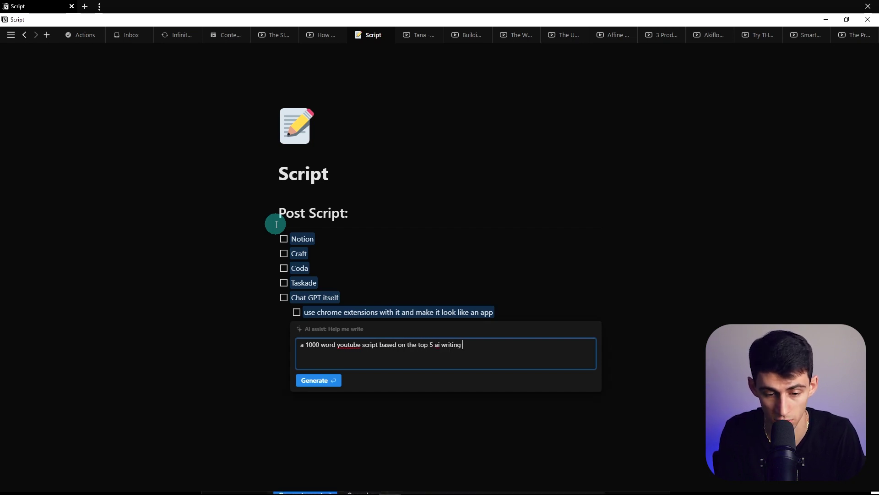
pyautogui.write(' tools')
pyautogui.press('Return')
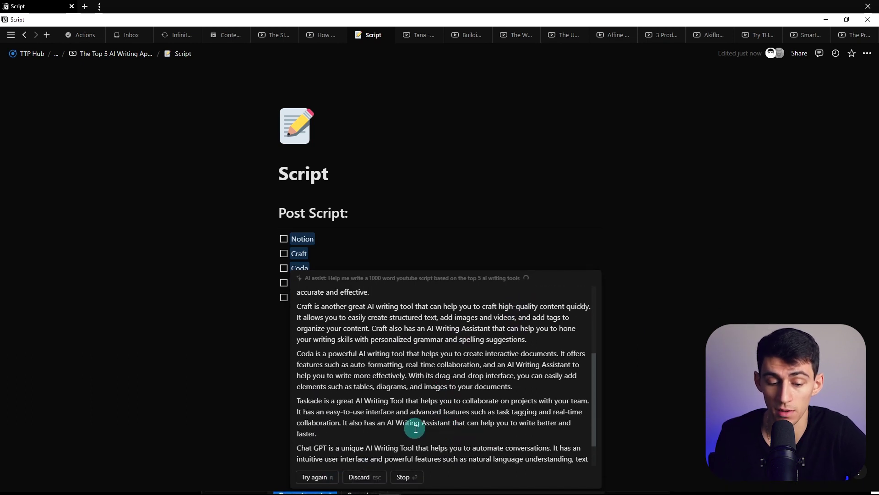
pyautogui.click(307, 457)
pyautogui.scroll(-2, 307, 458)
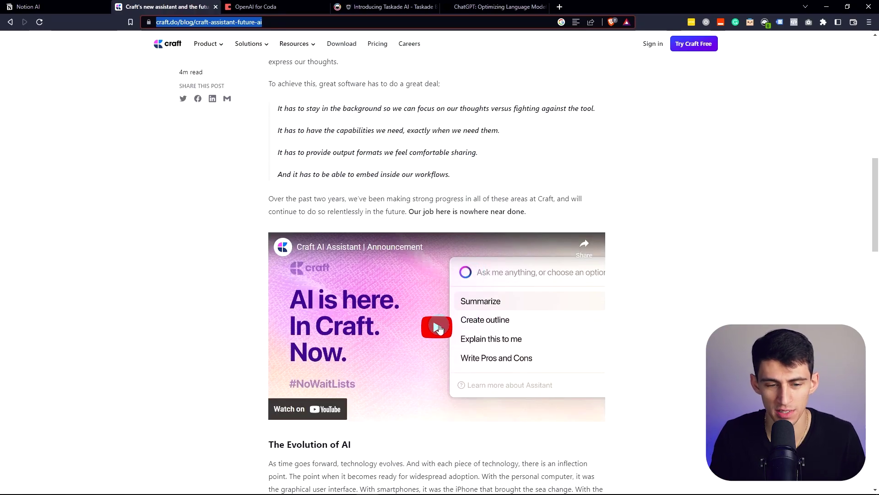
# Play the embedded Craft AI Assistant announcement video in full screen
pyautogui.click(439, 328)
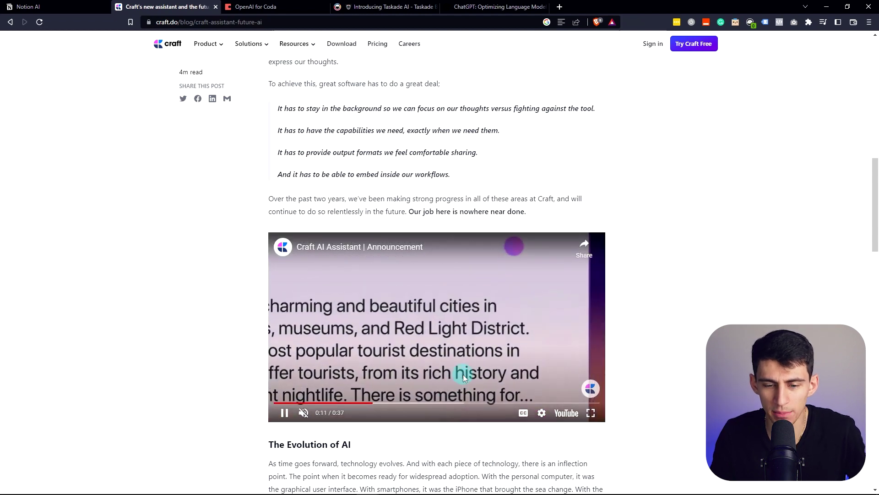
pyautogui.click(591, 413)
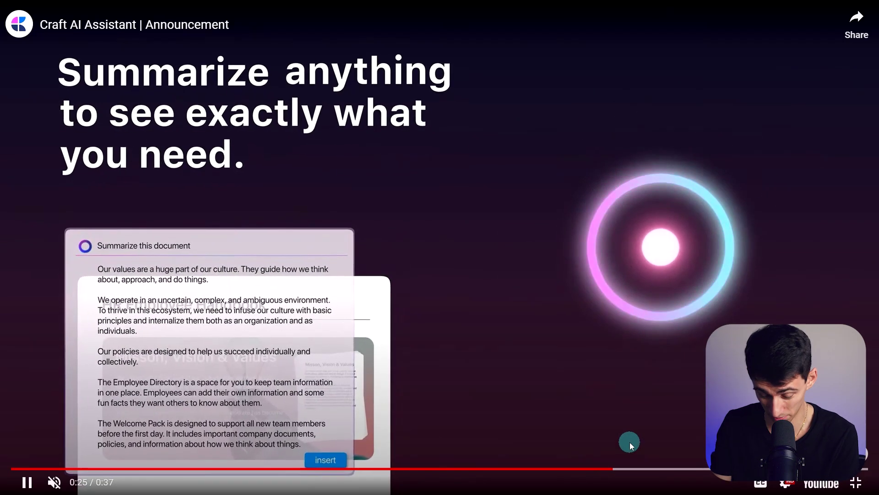
# Jump the video to the mobile assistant scene, pause at 0:28, and exit full screen
pyautogui.click(659, 467)
pyautogui.press('space')
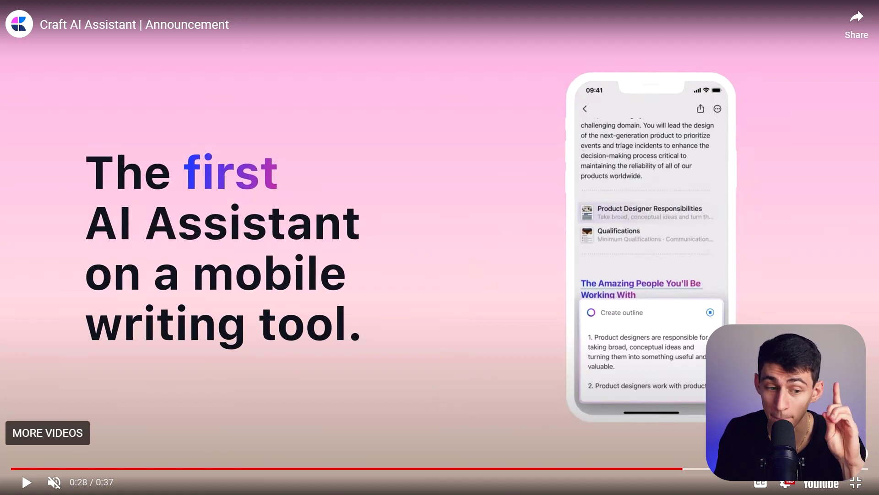
pyautogui.click(866, 478)
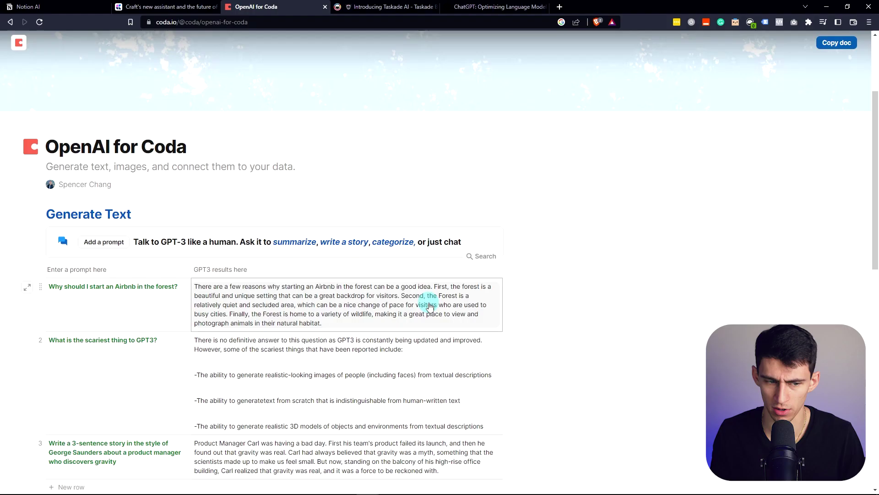
# Browse the Generate Text and Generate Images example tables, then expand the Getting started section
pyautogui.click(110, 290)
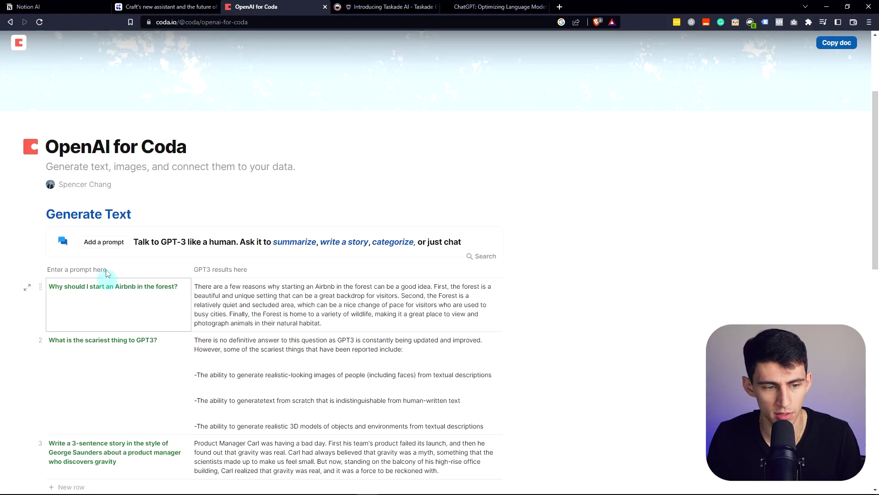
pyautogui.scroll(-7, 107, 274)
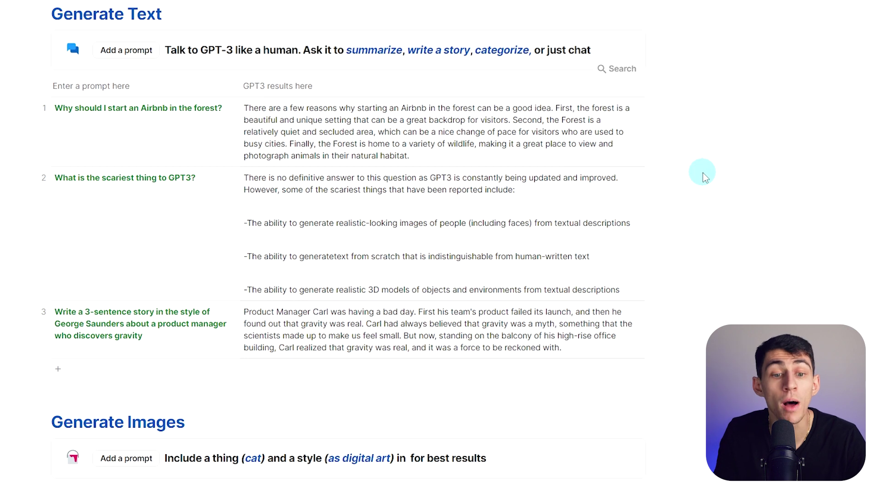
pyautogui.scroll(-3, 559, 177)
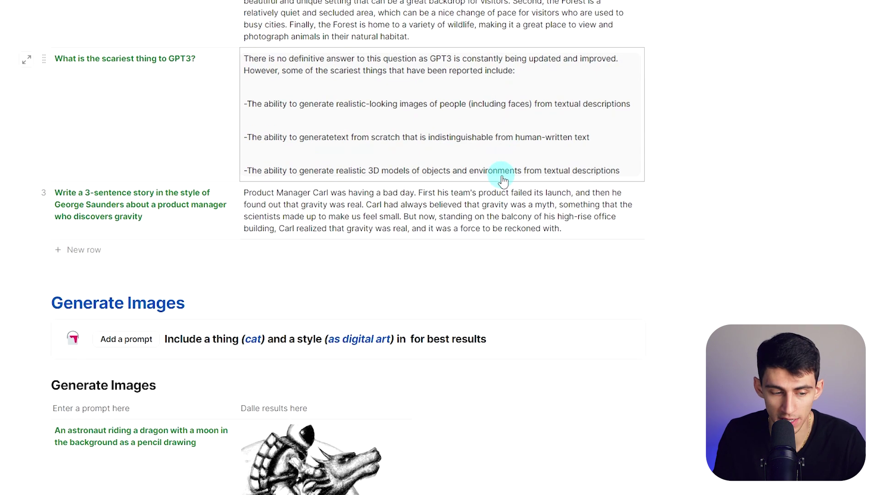
pyautogui.scroll(-3, 502, 180)
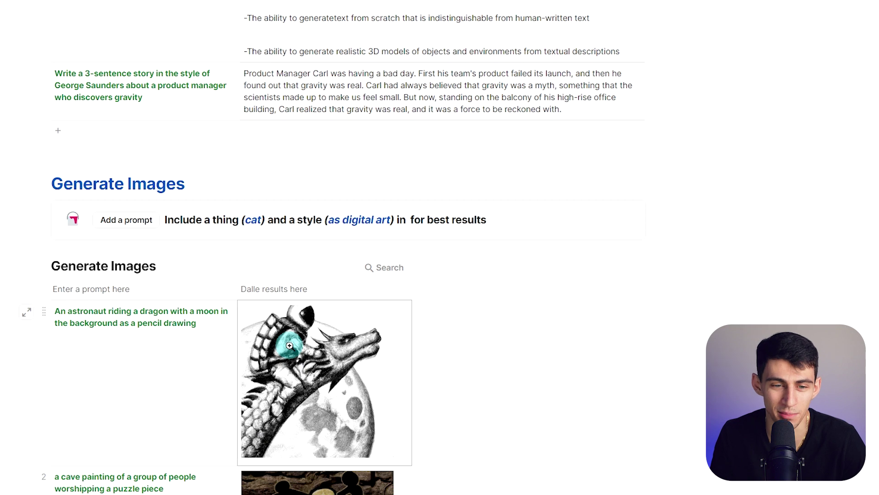
pyautogui.scroll(5, 289, 347)
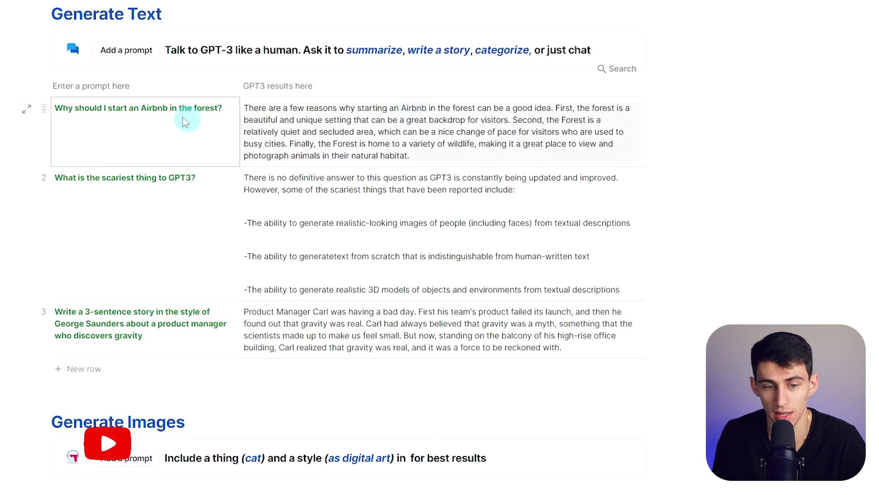
pyautogui.scroll(-15, 392, 125)
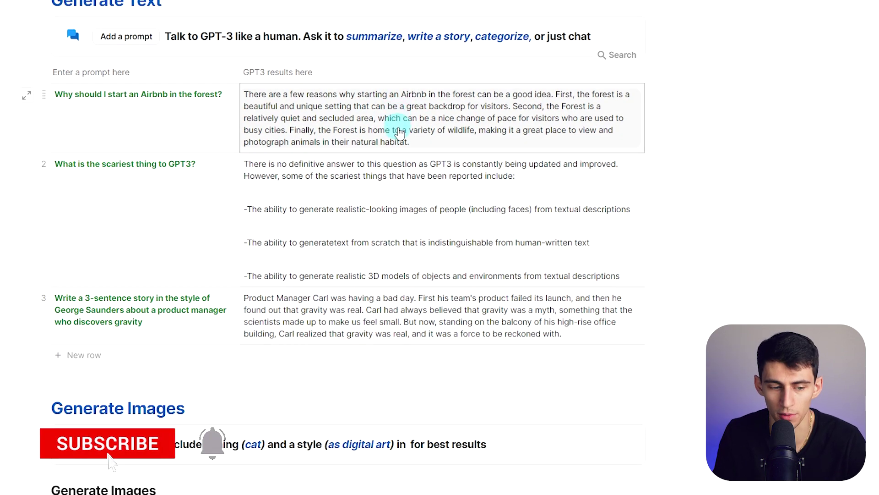
pyautogui.click(133, 336)
pyautogui.scroll(-3, 137, 275)
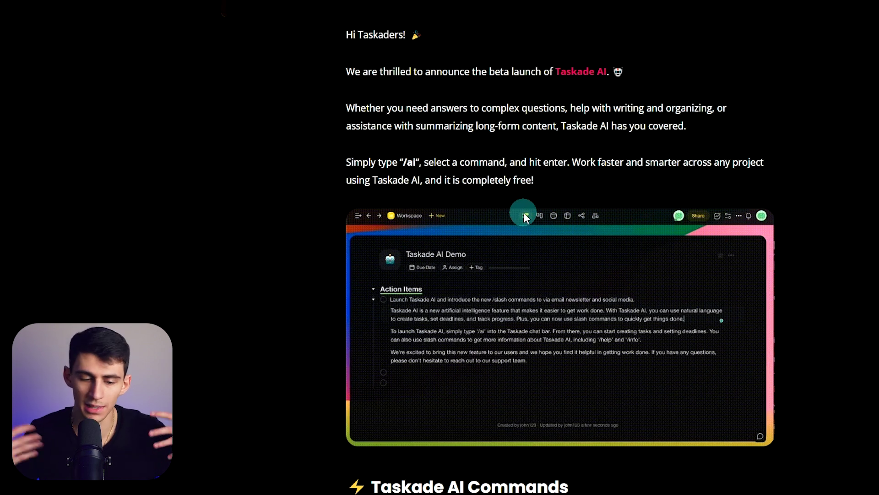
# Add an empty row after the 'text generation.' answer line at the top of the document
pyautogui.scroll(5, 523, 213)
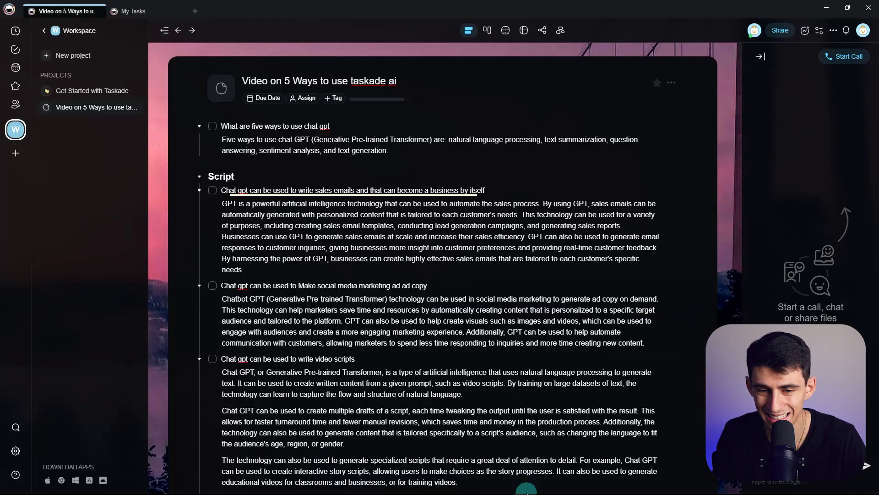
pyautogui.scroll(-5, 383, 303)
pyautogui.scroll(3, 451, 204)
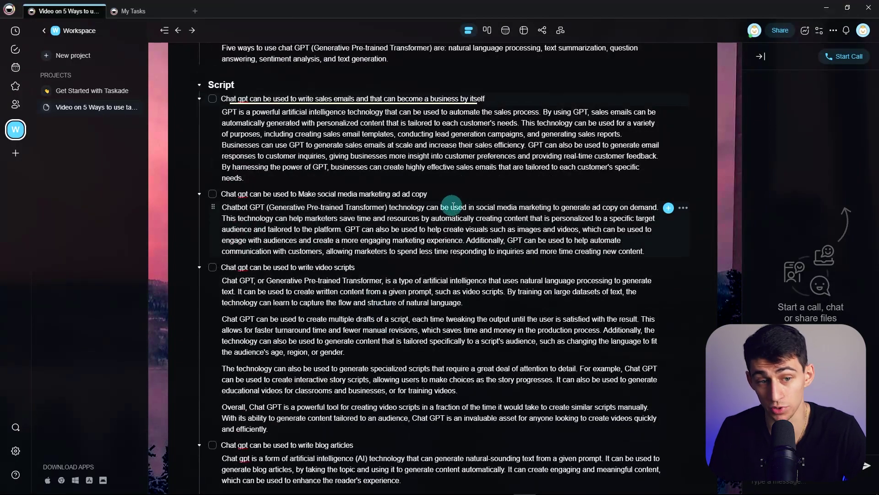
pyautogui.scroll(-1, 459, 207)
pyautogui.scroll(3, 458, 207)
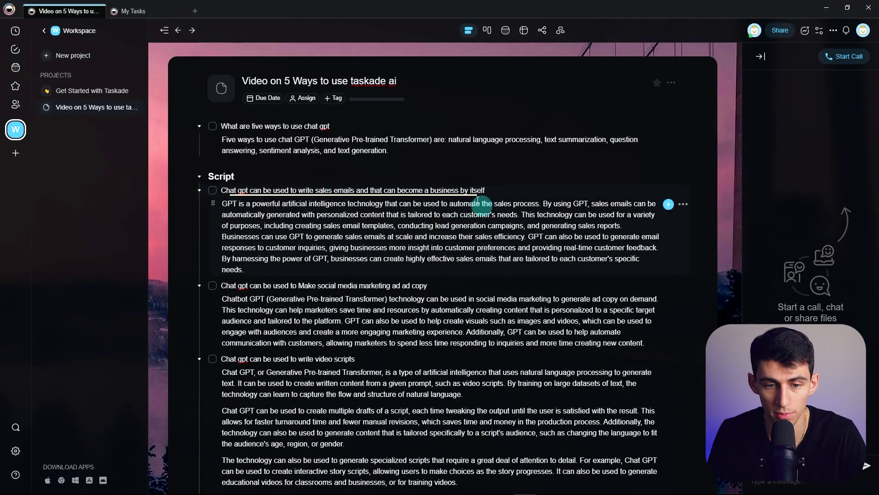
pyautogui.click(397, 152)
pyautogui.press('Return')
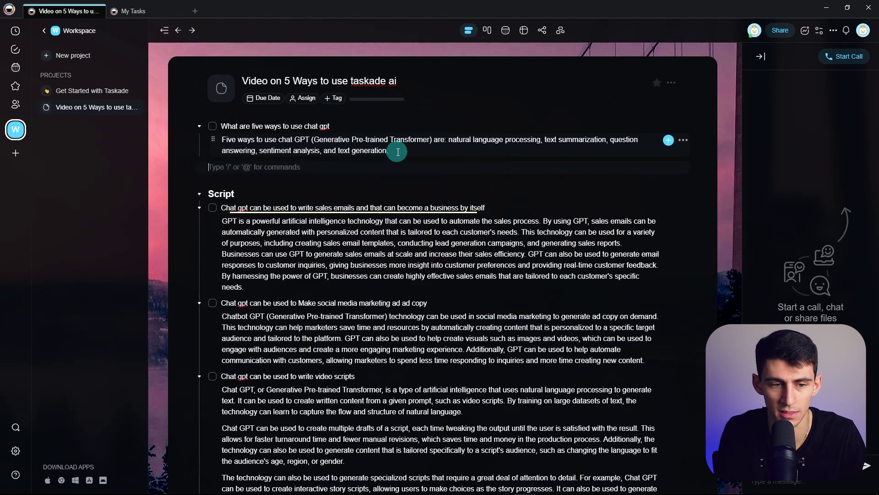
# Add a 'Title' heading and ask Taskade AI a 'what are the' question about using ChatGPT
pyautogui.write('Title')
pyautogui.press('Return')
pyautogui.write('/ai')
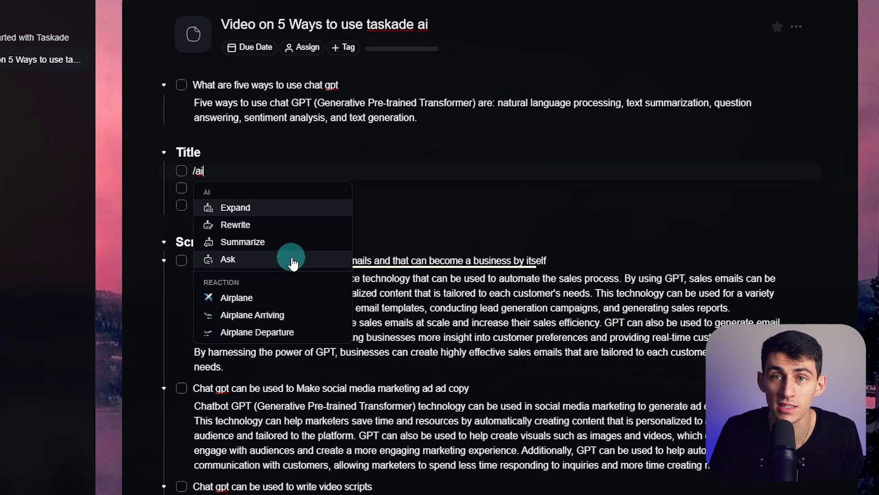
pyautogui.hotkey('ctrl', 'a')
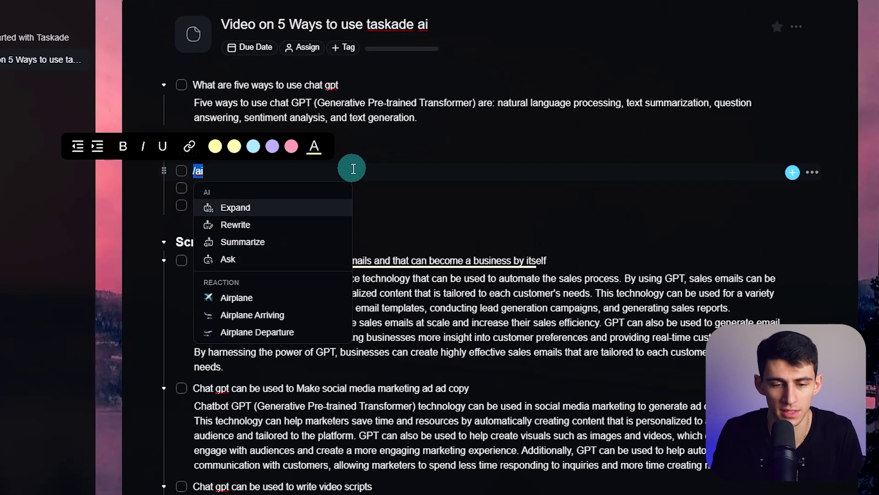
pyautogui.write('what are th')
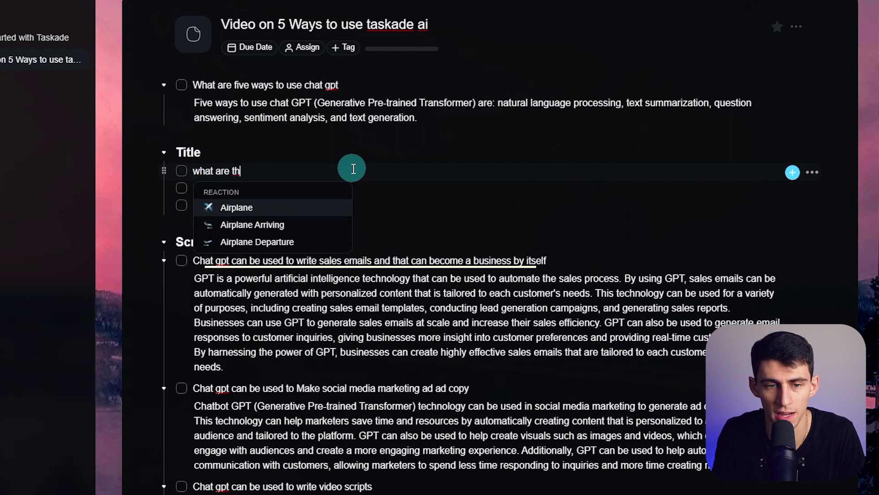
pyautogui.write('e best ways to use chat gpt /')
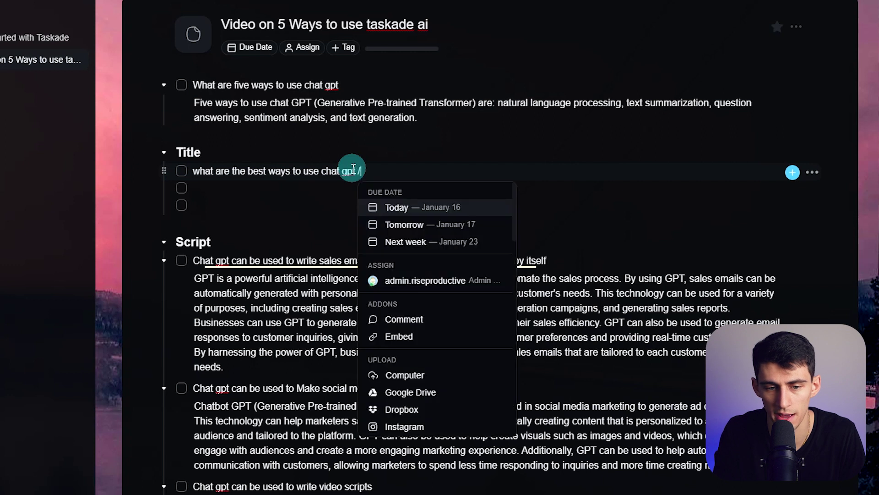
pyautogui.press('Return')
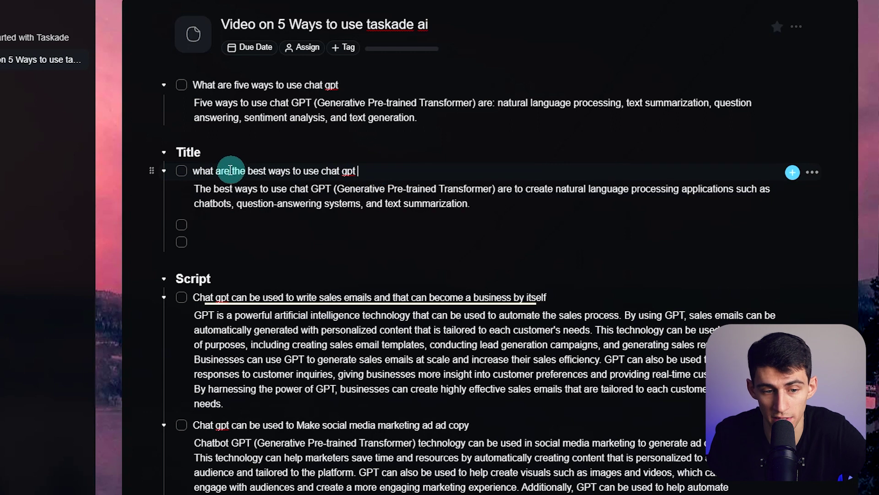
# Insert '5' into the title question and ask the AI for the 5 best ways
pyautogui.click(230, 169)
pyautogui.click(246, 167)
pyautogui.write('5')
pyautogui.click(434, 175)
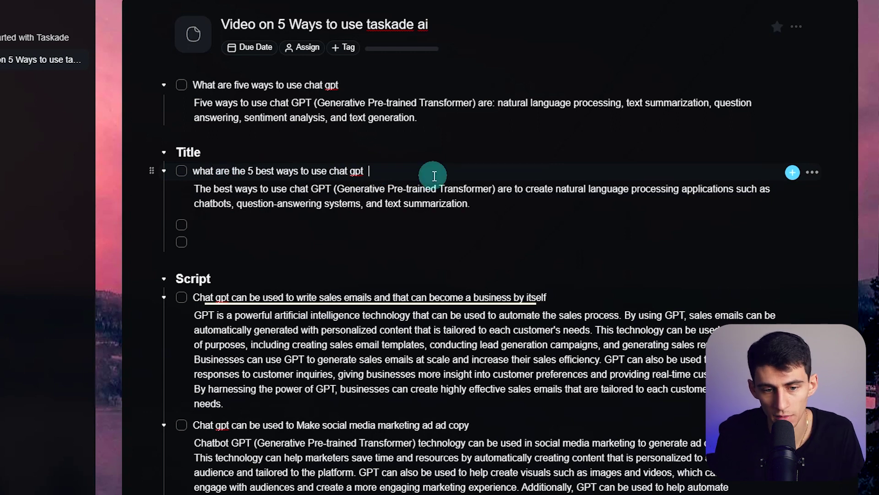
pyautogui.write('/')
pyautogui.press('BackSpace')
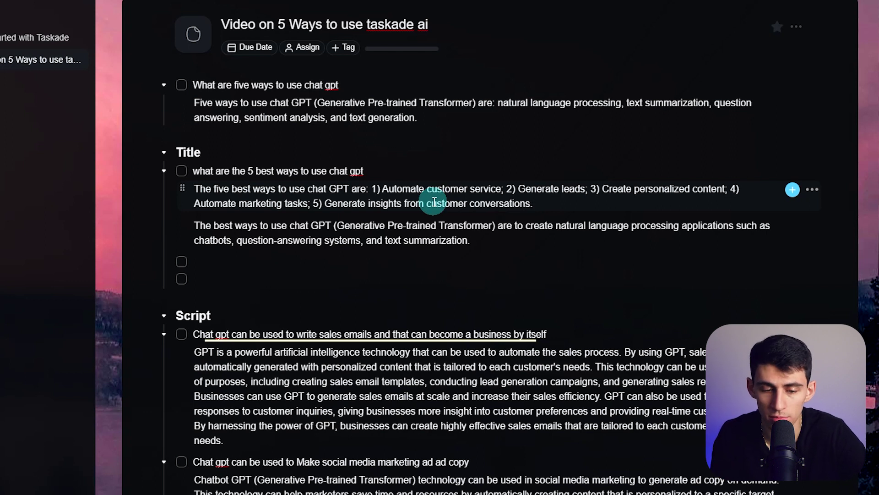
# Run AI Expand on the five-point answer to produce a detailed numbered list
pyautogui.scroll(-2, 434, 202)
pyautogui.tripleClick(372, 304)
pyautogui.click(538, 177)
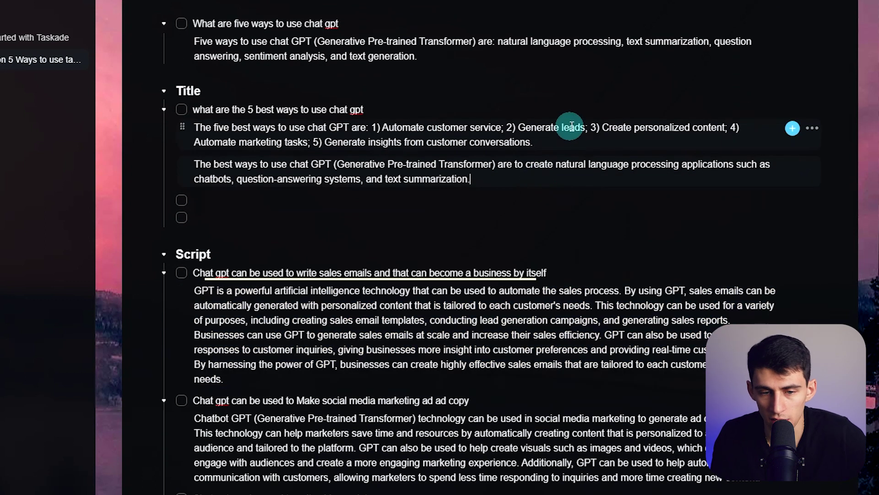
pyautogui.click(573, 142)
pyautogui.write('/ai')
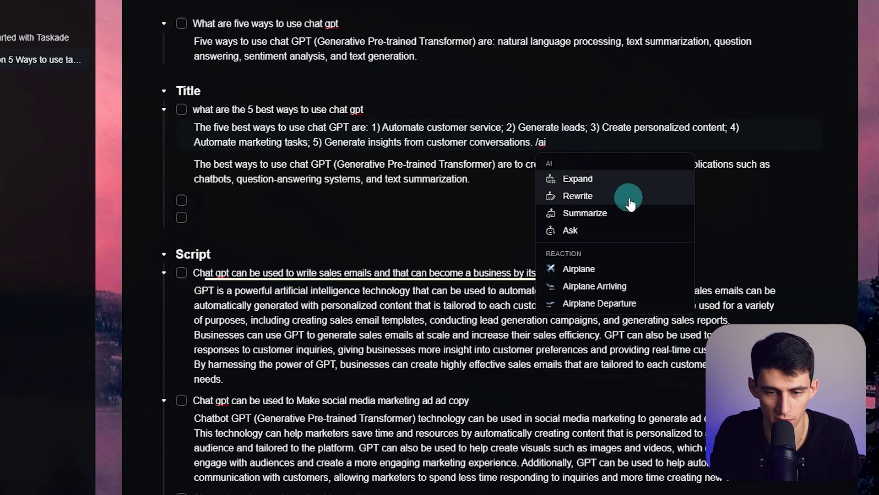
pyautogui.press('BackSpace')
pyautogui.press('BackSpace')
pyautogui.write('expand')
pyautogui.press('Return')
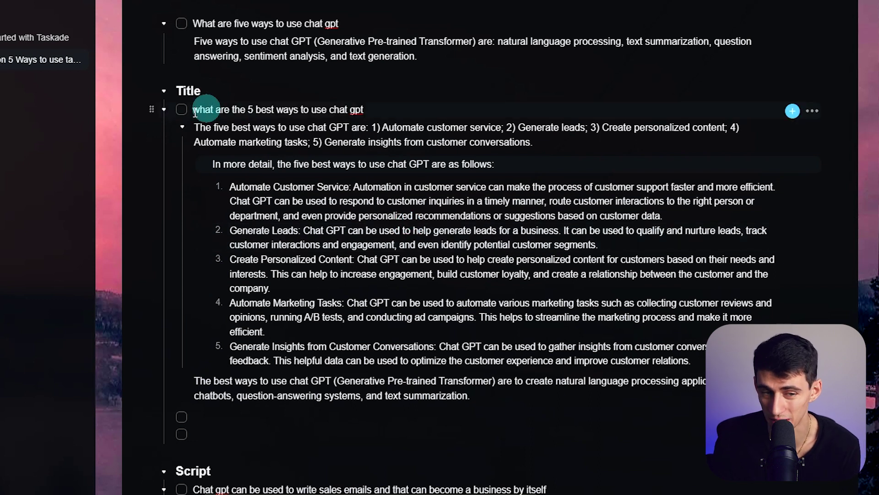
pyautogui.click(182, 127)
pyautogui.click(182, 126)
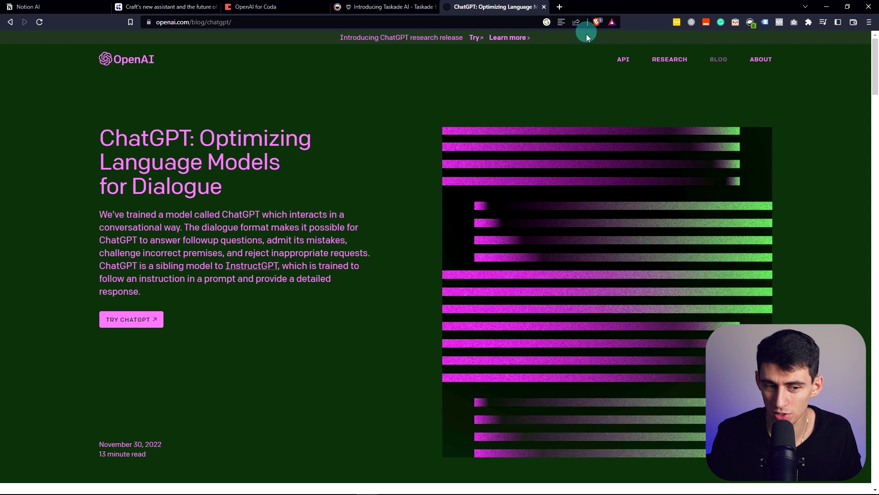
# Open ChatGPT from the OpenAI blog post and launch the ChatGPT desktop app
pyautogui.click(114, 320)
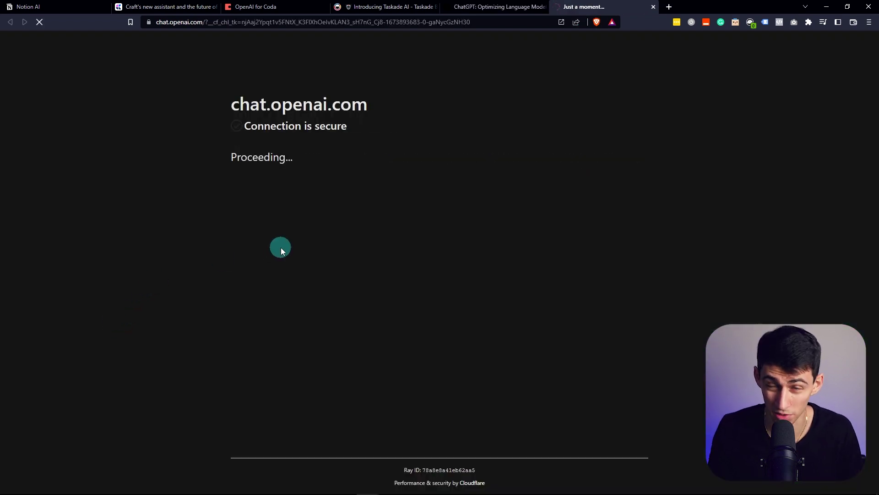
pyautogui.press('super')
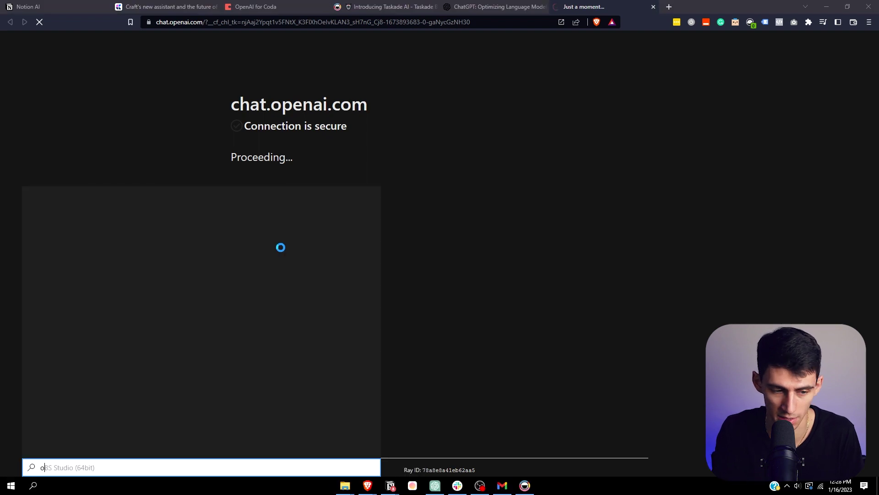
pyautogui.write('chat')
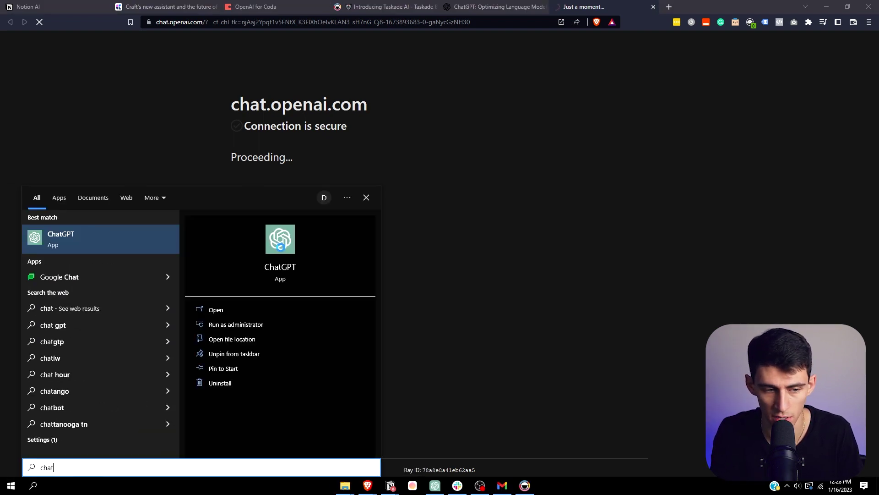
pyautogui.press('Return')
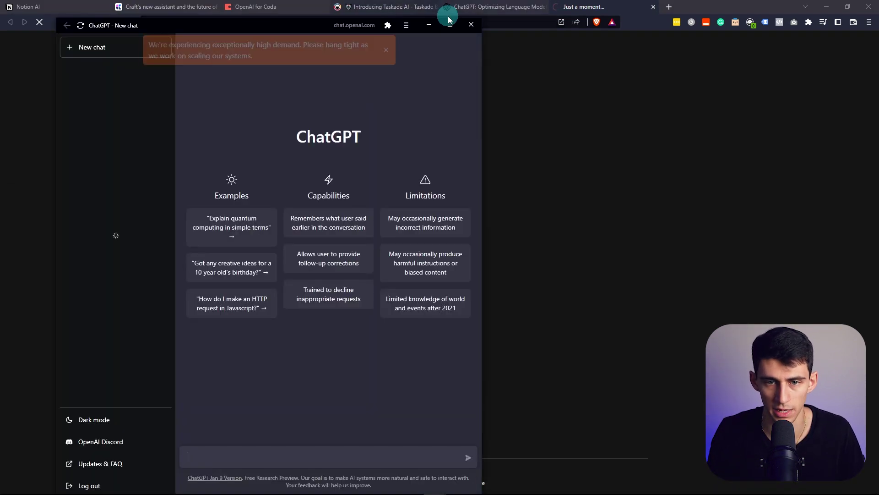
# Maximize the ChatGPT window and type the prompt 'i want a script on the 5 best ai'
pyautogui.click(450, 24)
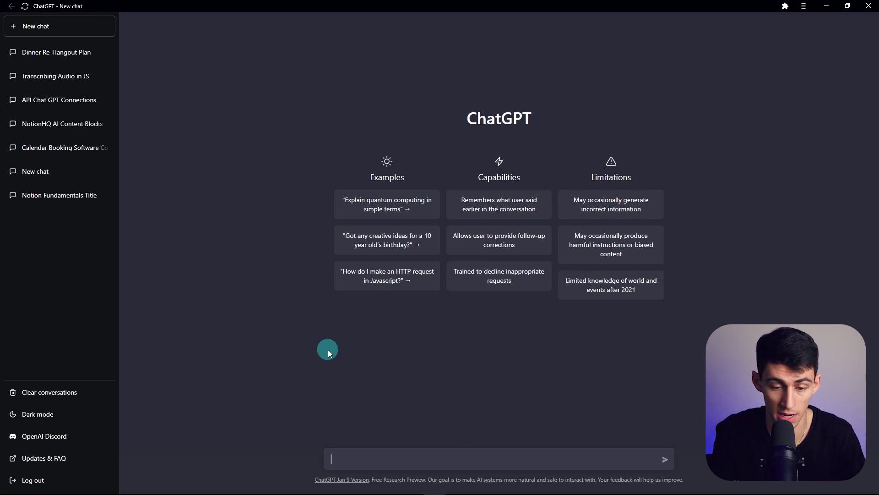
pyautogui.write('i want a script on ')
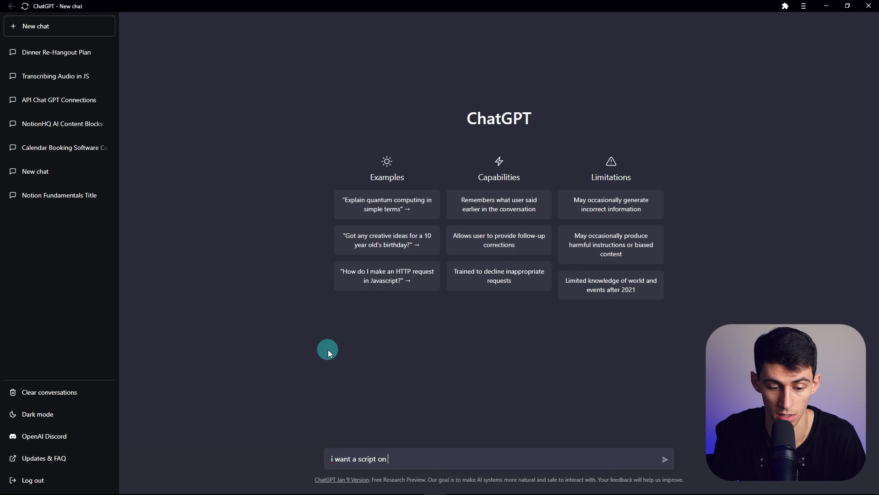
pyautogui.write('the 5 best ai')
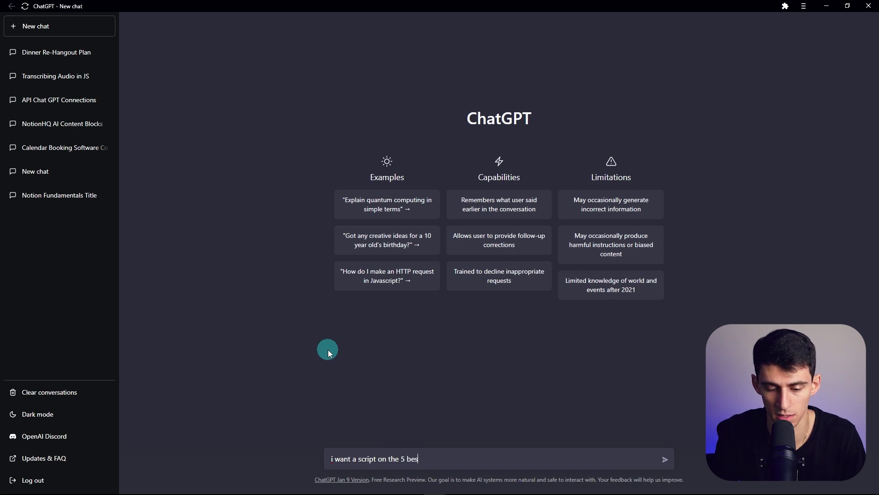